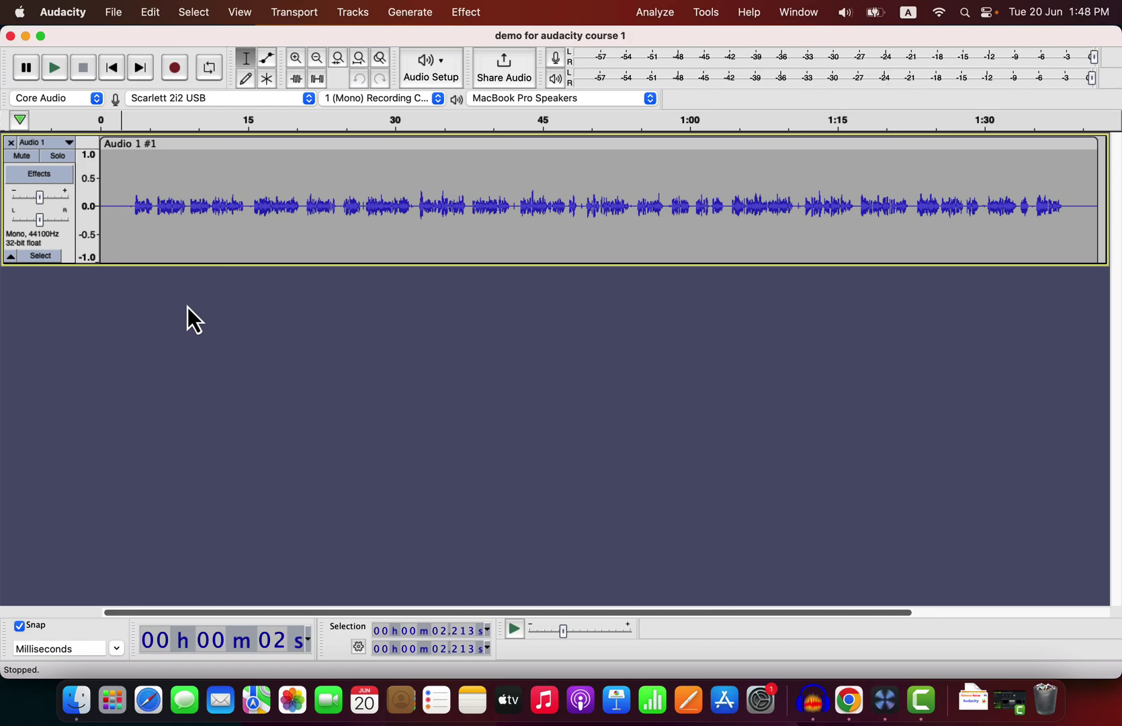
# Play the recording from near the beginning to listen to it.
pyautogui.click(120, 210)
pyautogui.press('space')
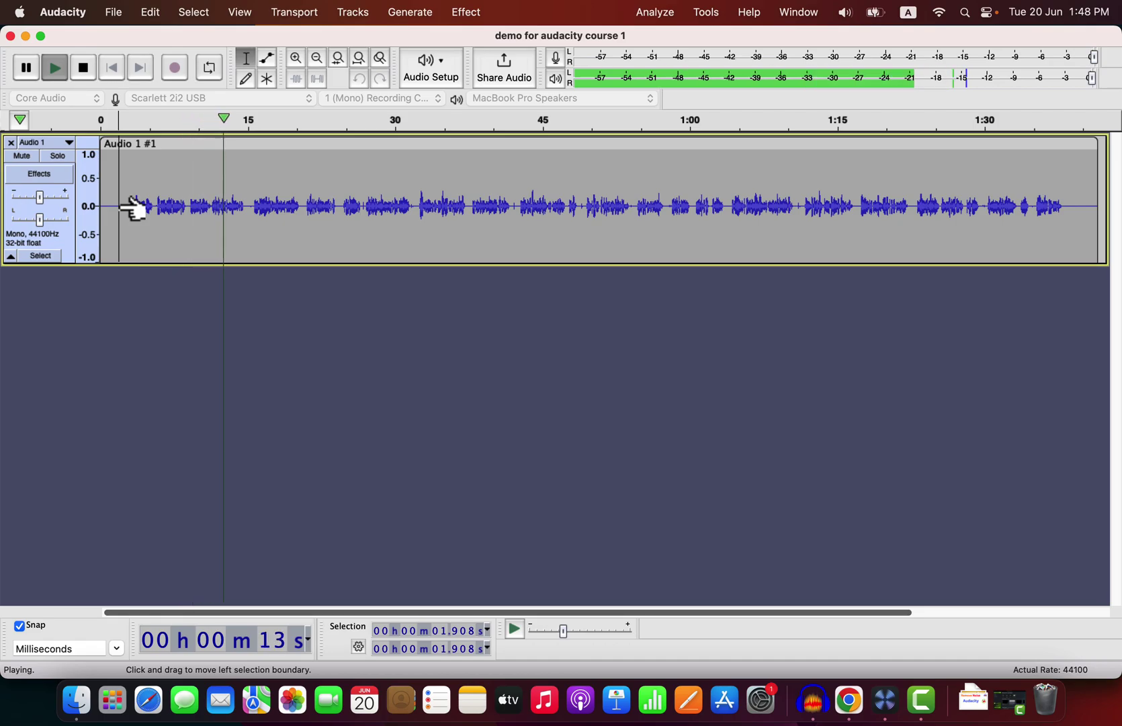
pyautogui.press('space')
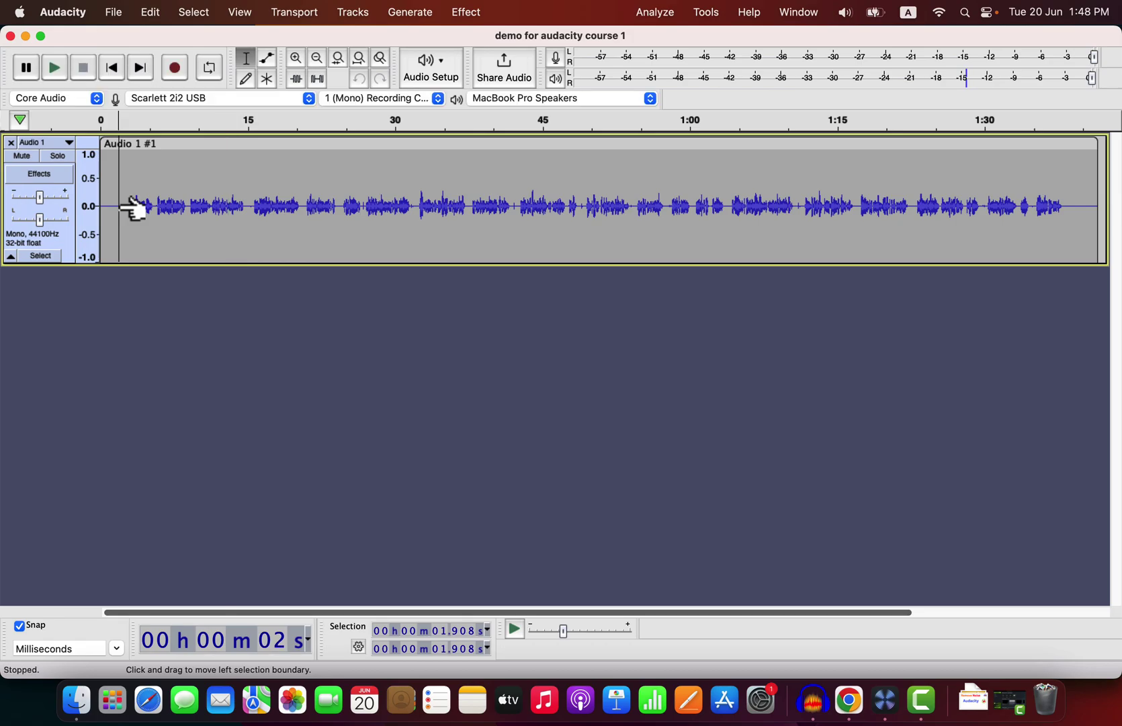
# Duplicate the audio track and rename the top clip 'Original'.
pyautogui.doubleClick(181, 195)
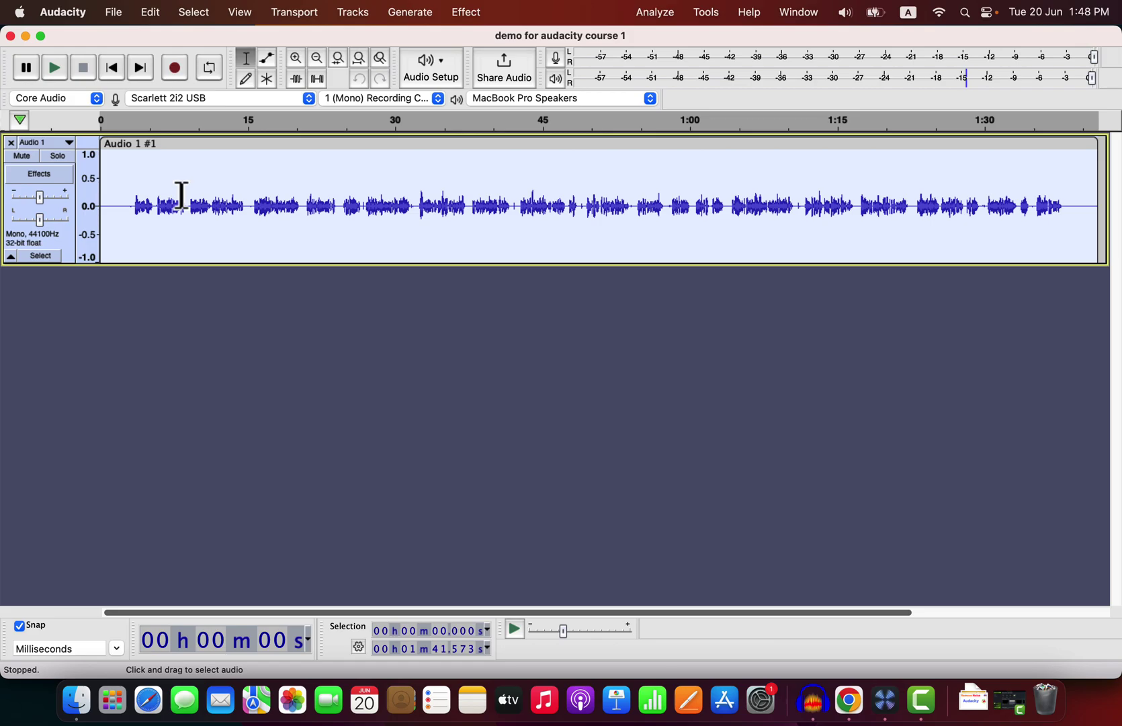
pyautogui.press('super+d')
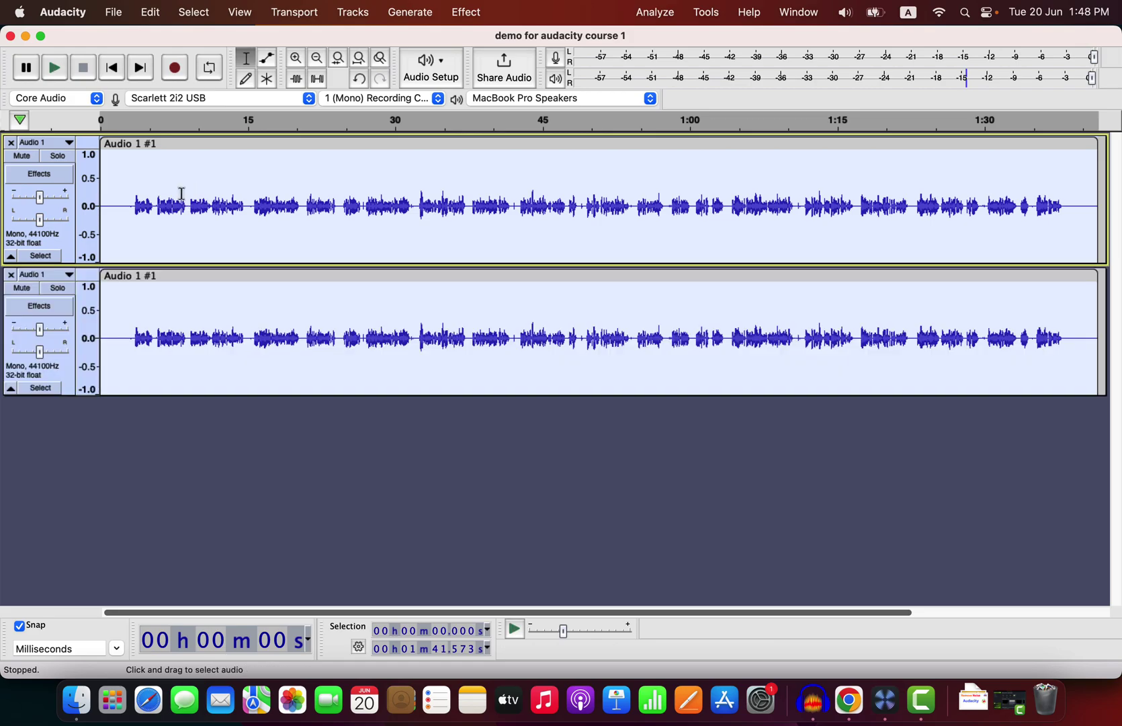
pyautogui.doubleClick(143, 143)
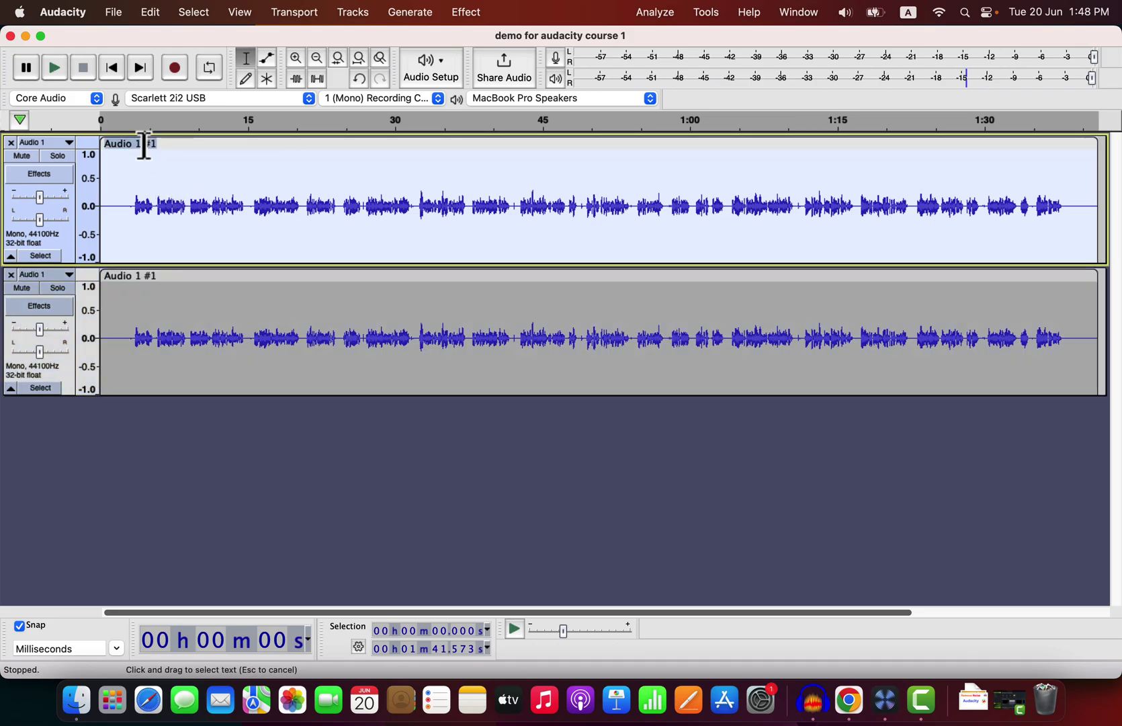
pyautogui.write('Original')
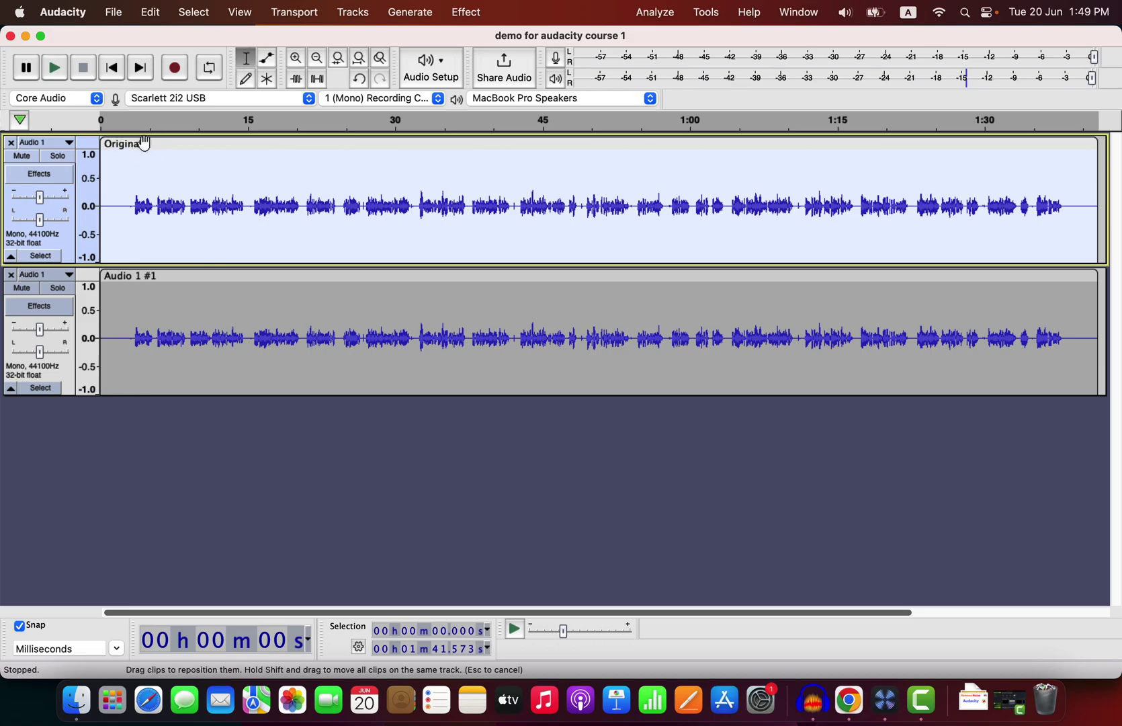
pyautogui.press('Return')
pyautogui.click(143, 180)
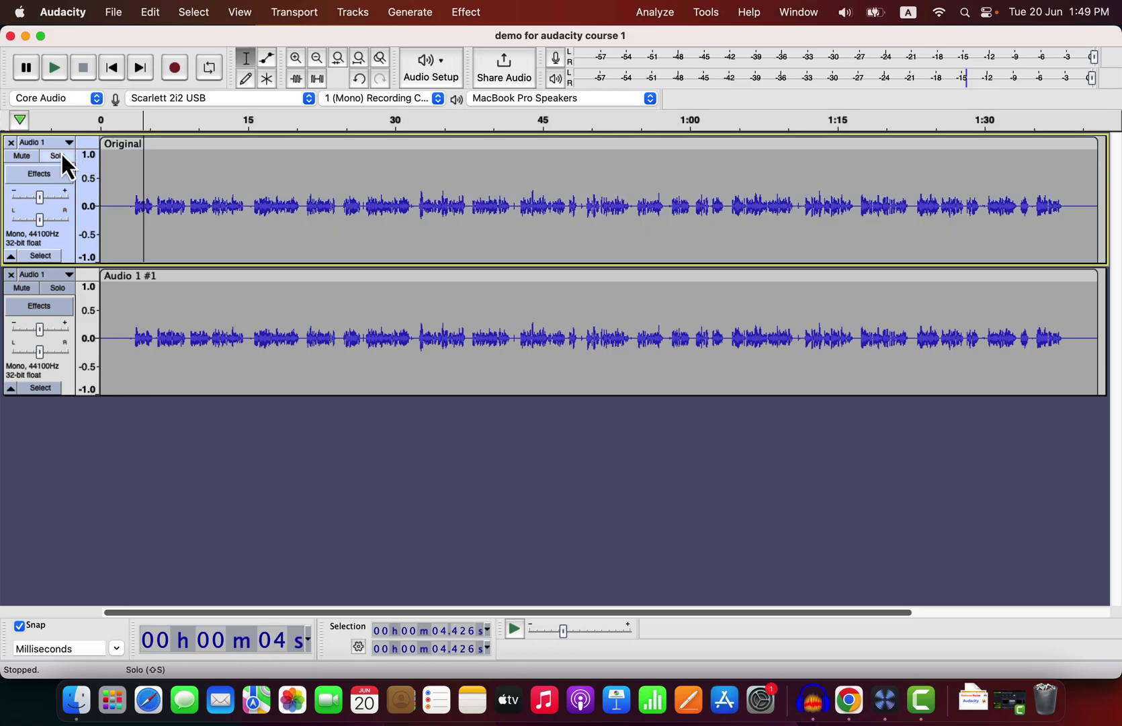
# Mute the Original track and select the whole duplicate clip.
pyautogui.click(21, 156)
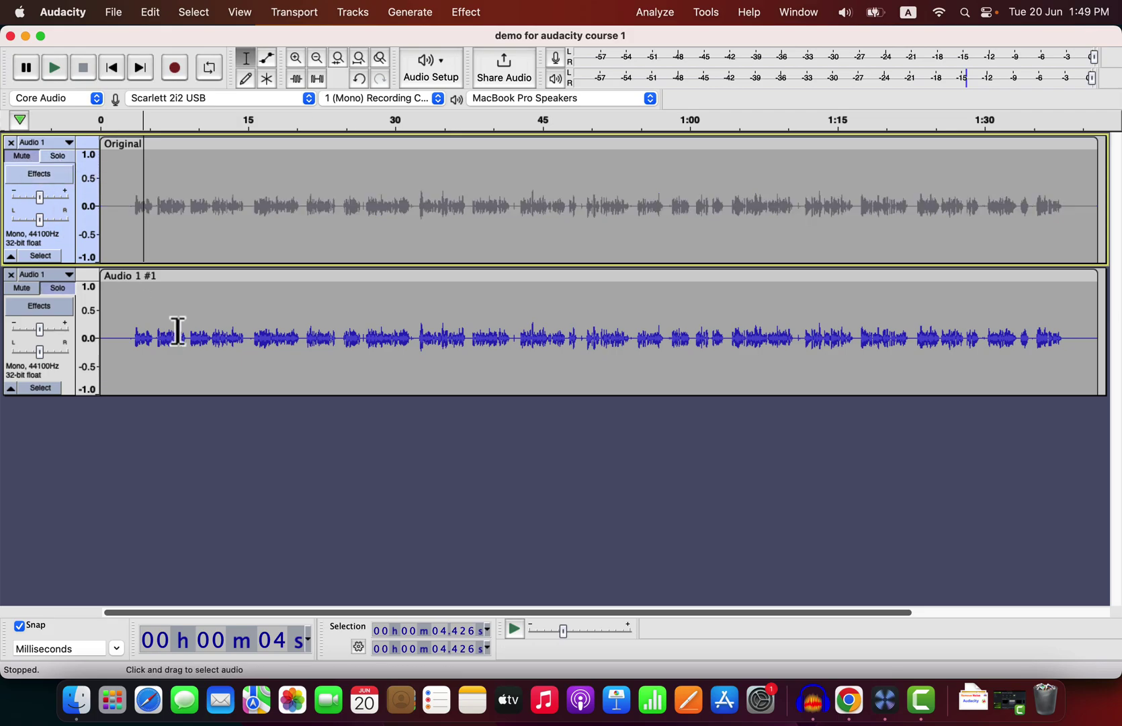
pyautogui.click(207, 334)
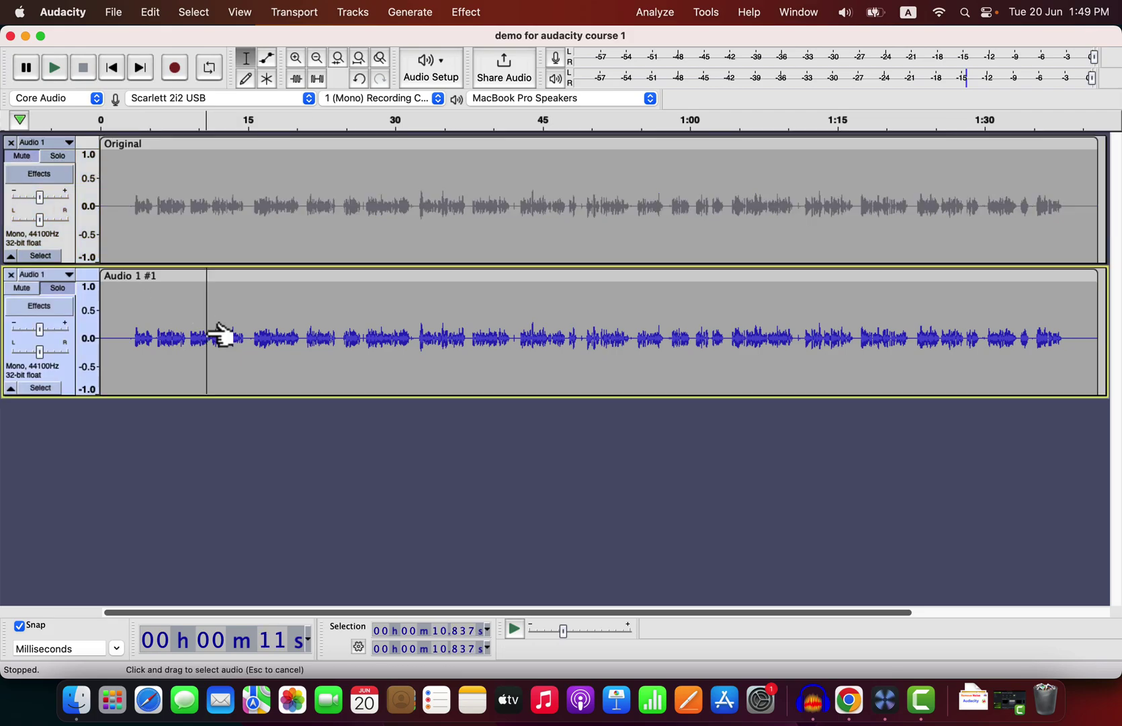
pyautogui.doubleClick(288, 306)
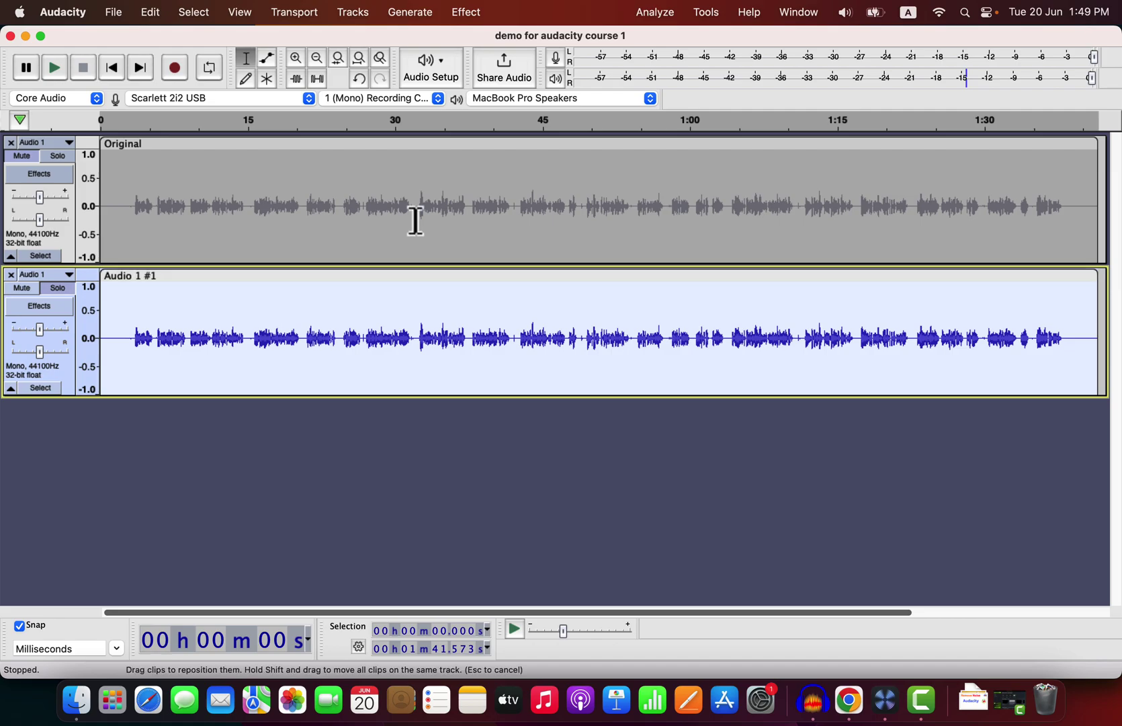
# Apply the Improve Sound macro to the selected duplicate clip.
pyautogui.click(705, 12)
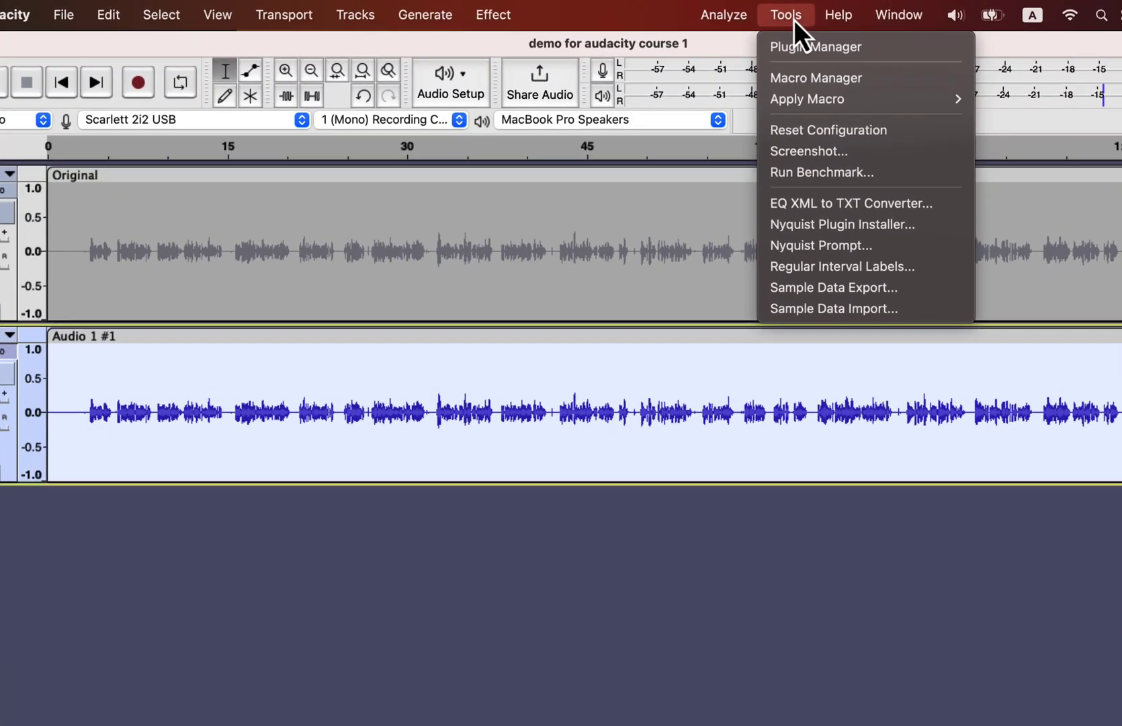
pyautogui.moveTo(760, 88)
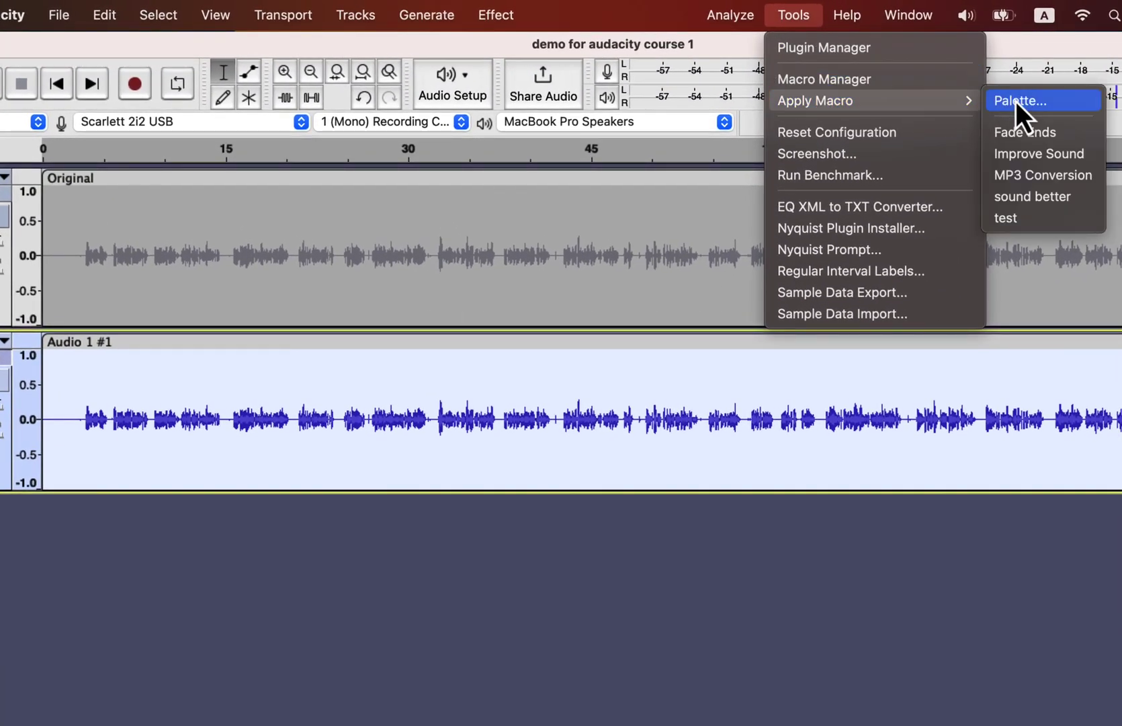
pyautogui.click(1044, 154)
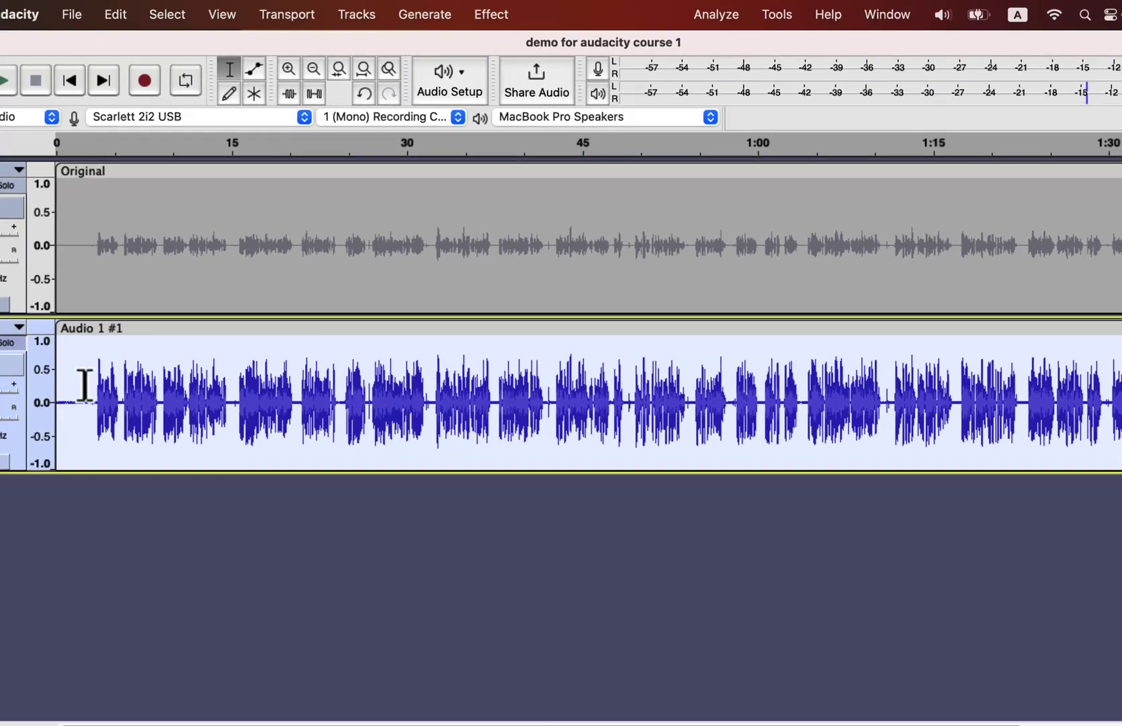
# Play from about 2.5 s, soloing the Original and then the processed duplicate to compare.
pyautogui.click(74, 404)
pyautogui.press('space')
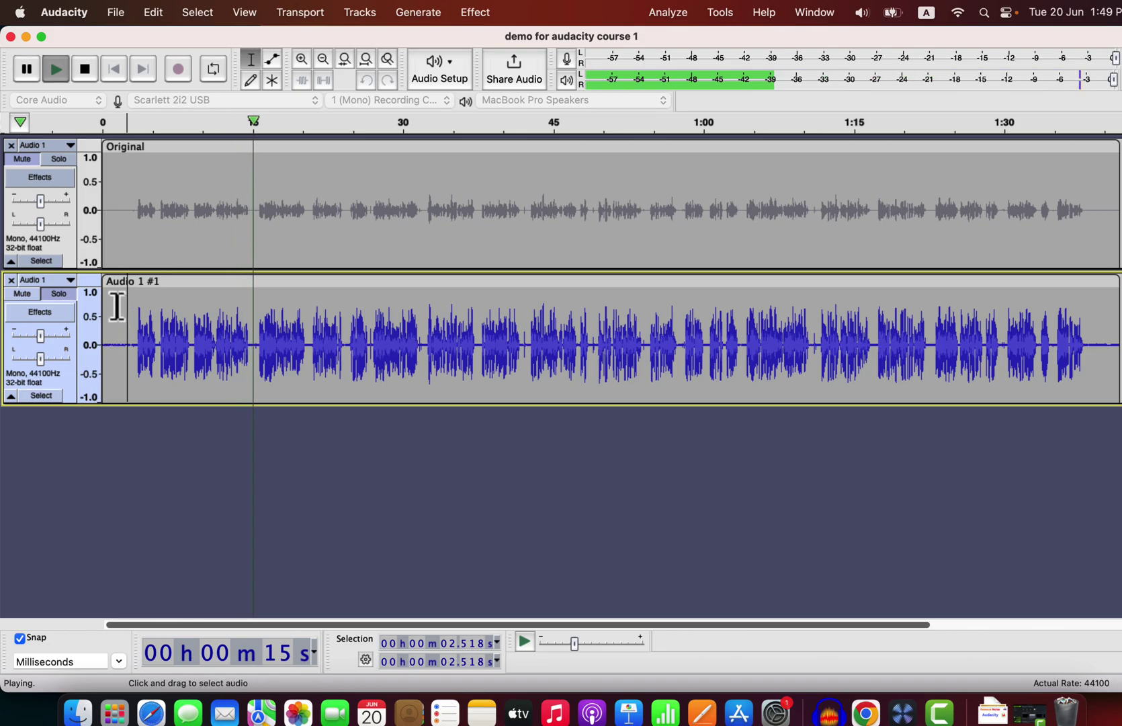
pyautogui.click(66, 159)
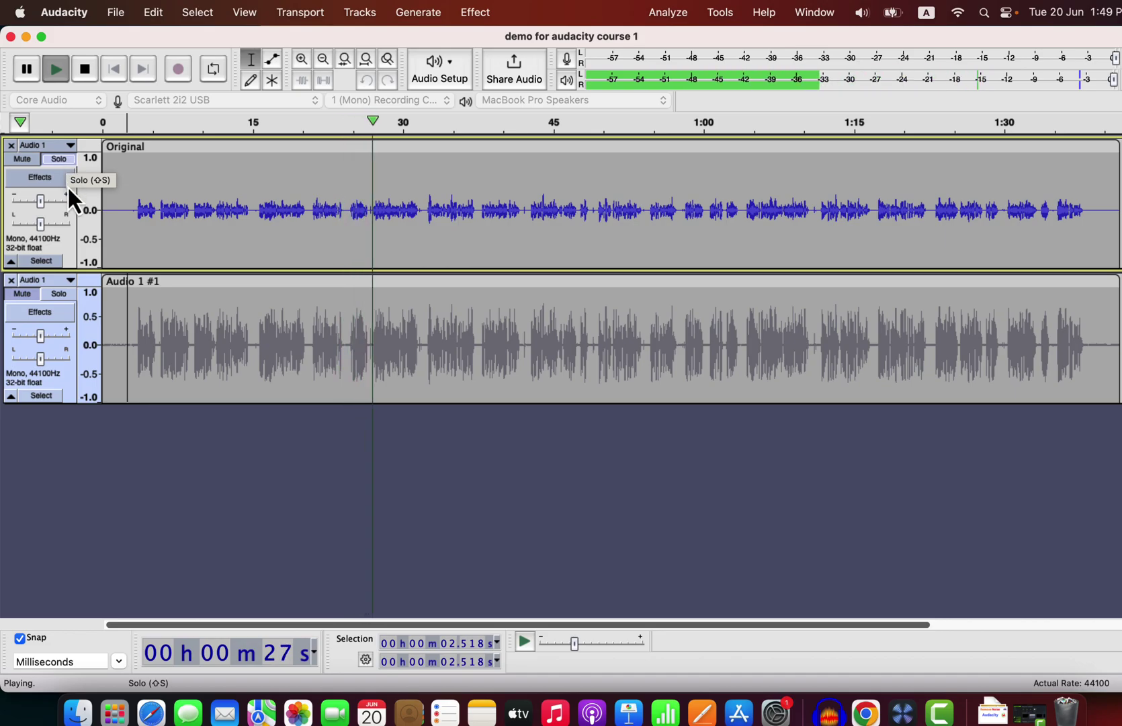
pyautogui.click(63, 294)
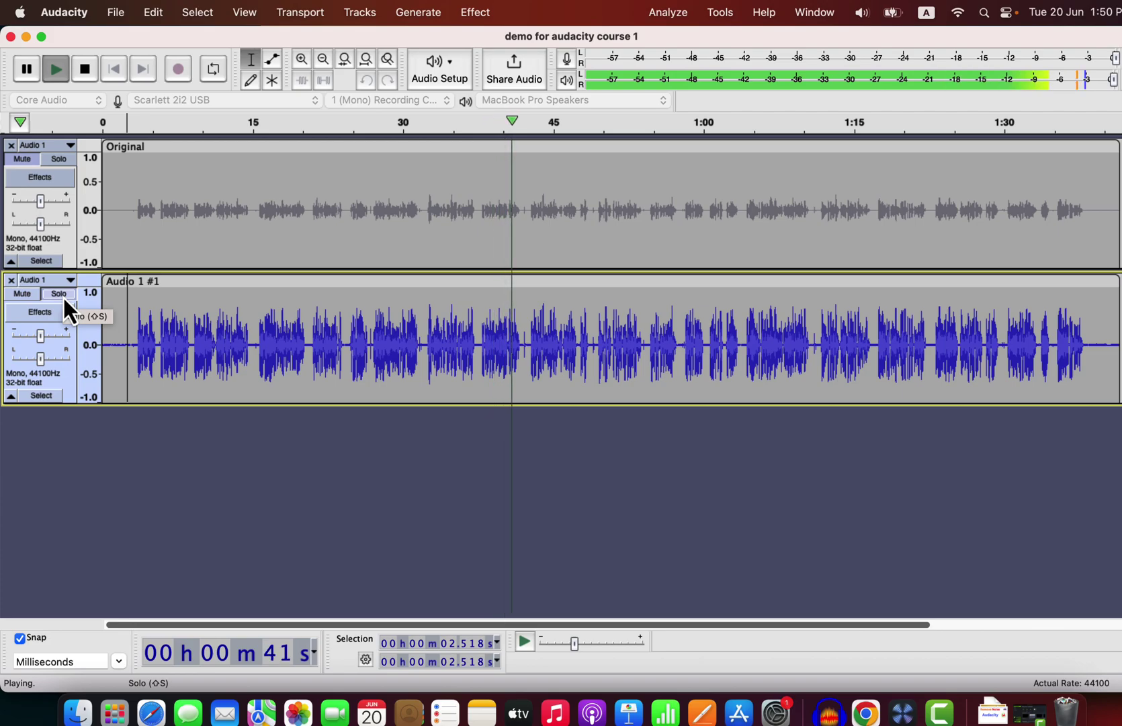
pyautogui.press('space')
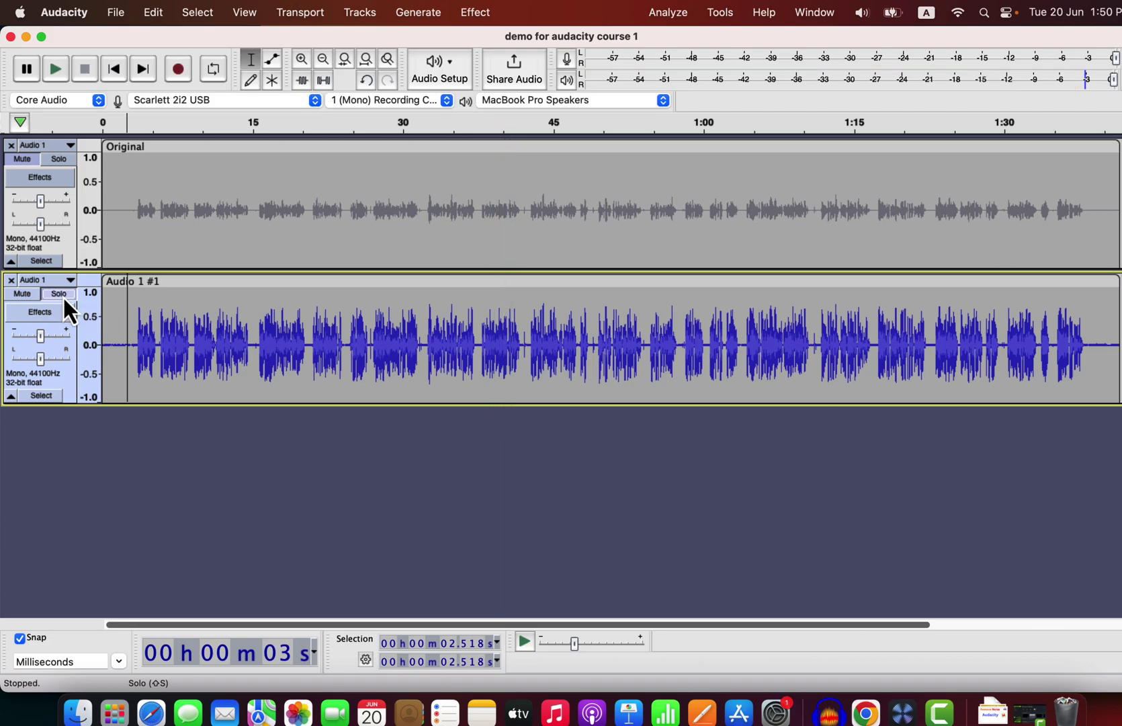
pyautogui.click(719, 14)
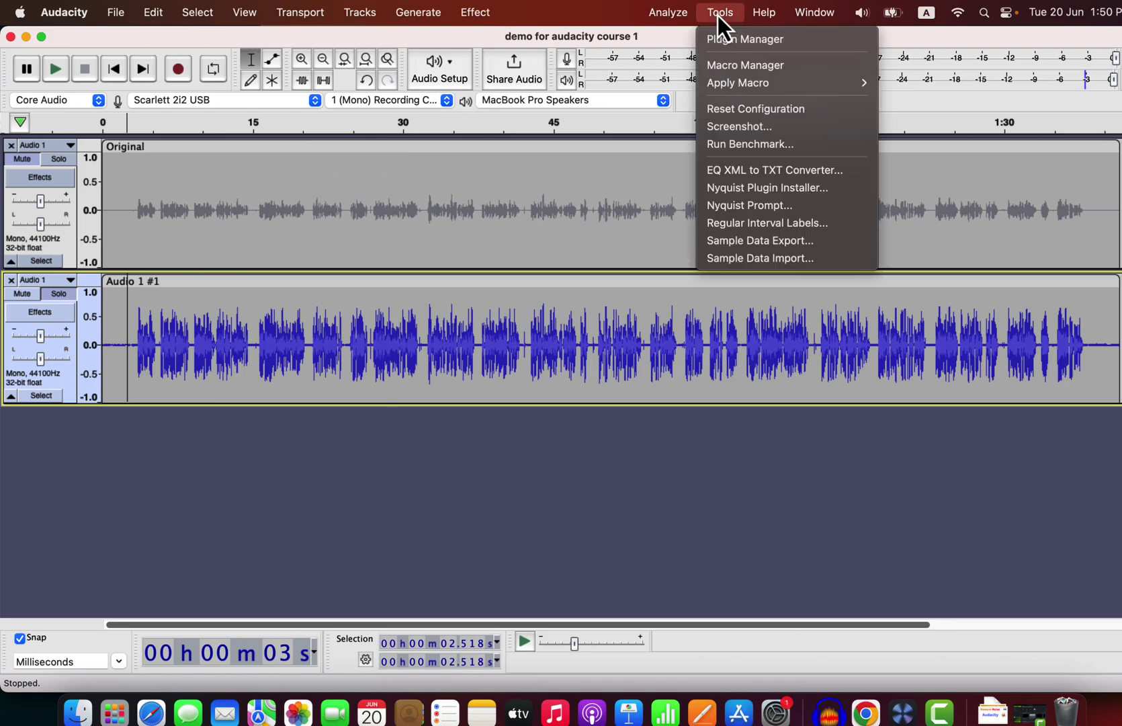
pyautogui.moveTo(745, 87)
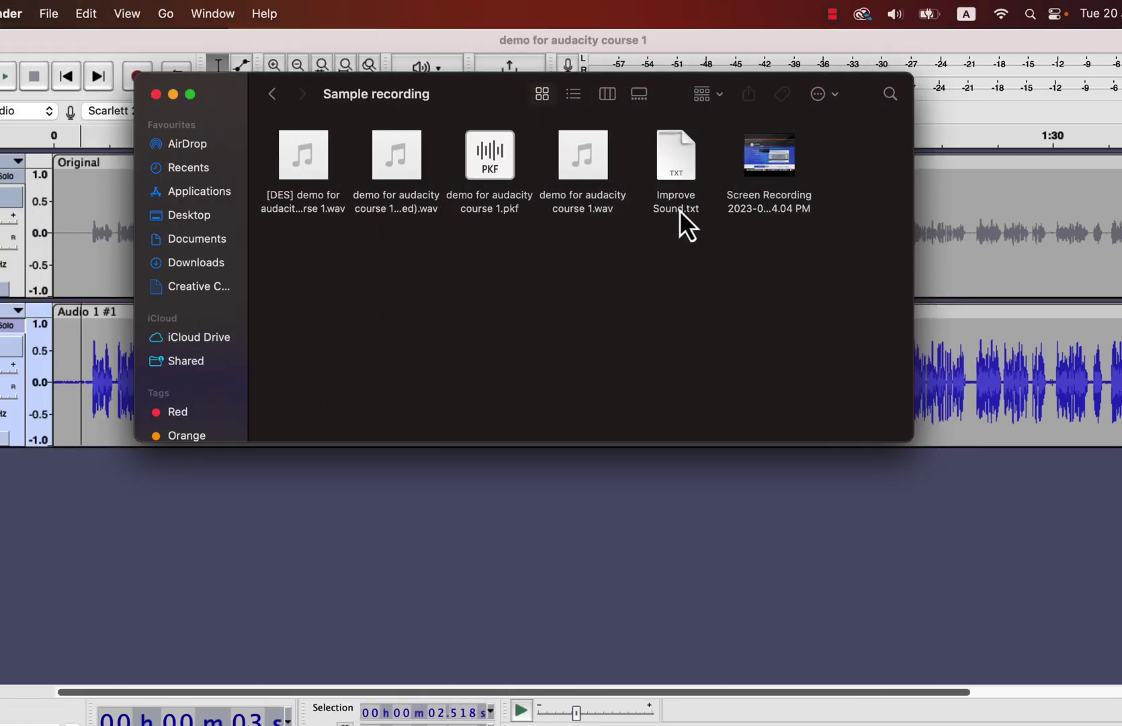
pyautogui.click(680, 209)
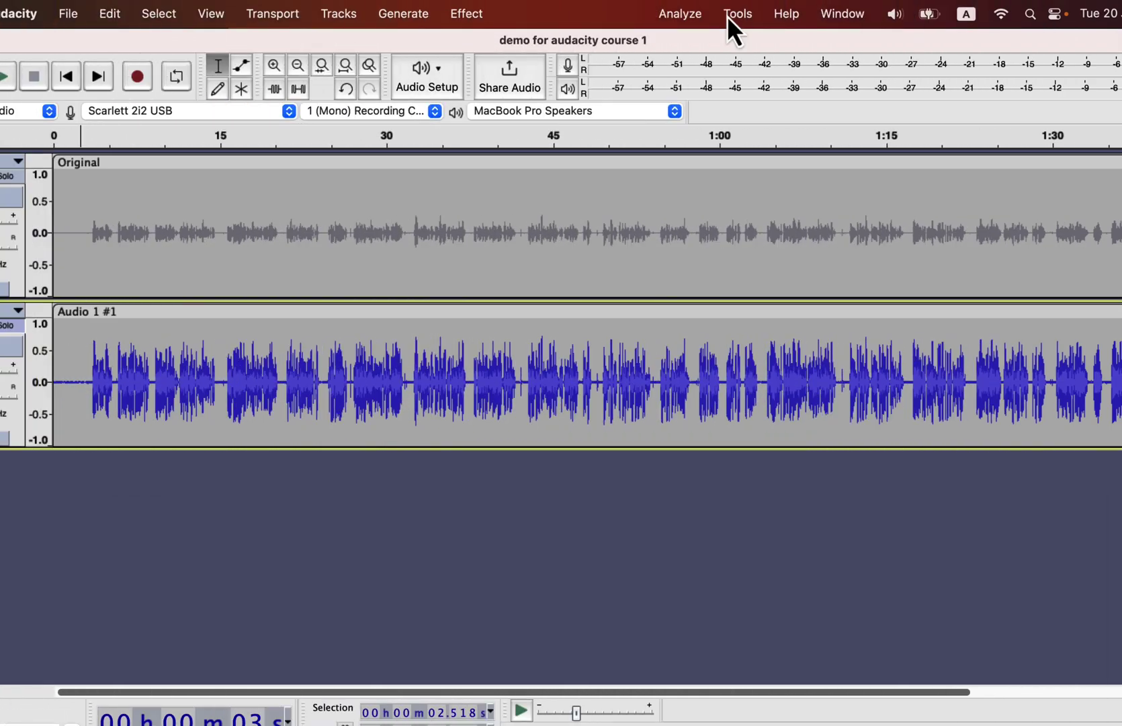
# Import Improve Sound.txt into the Macro Manager's saved macros.
pyautogui.click(728, 18)
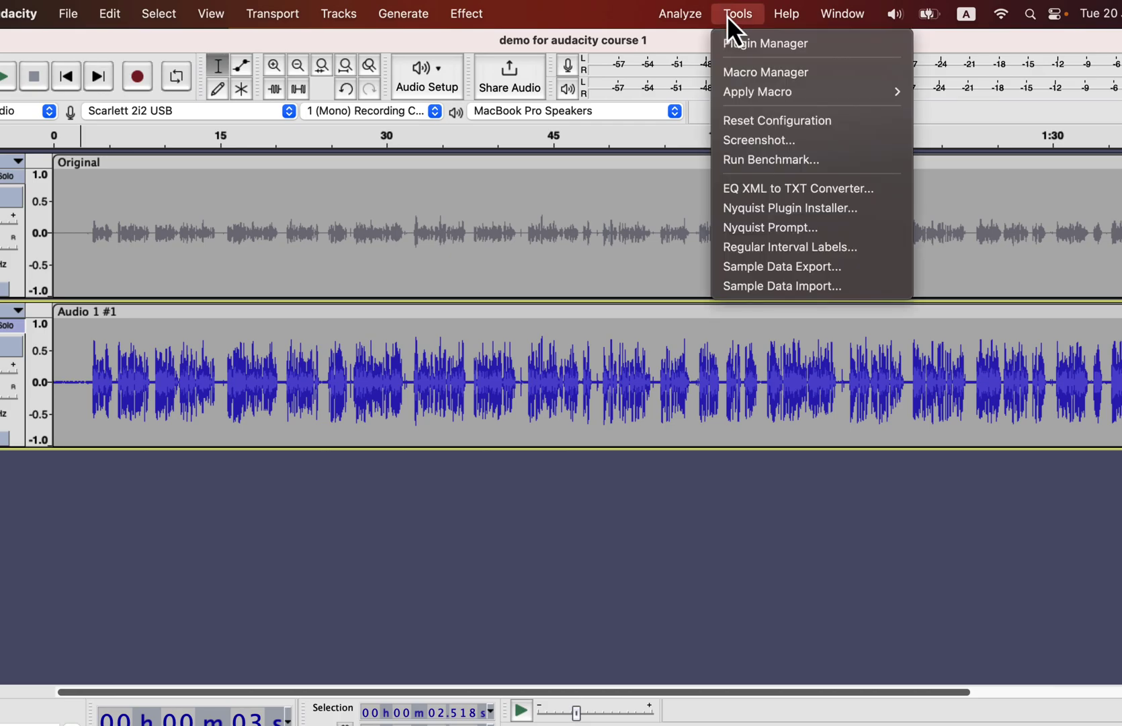
pyautogui.click(768, 79)
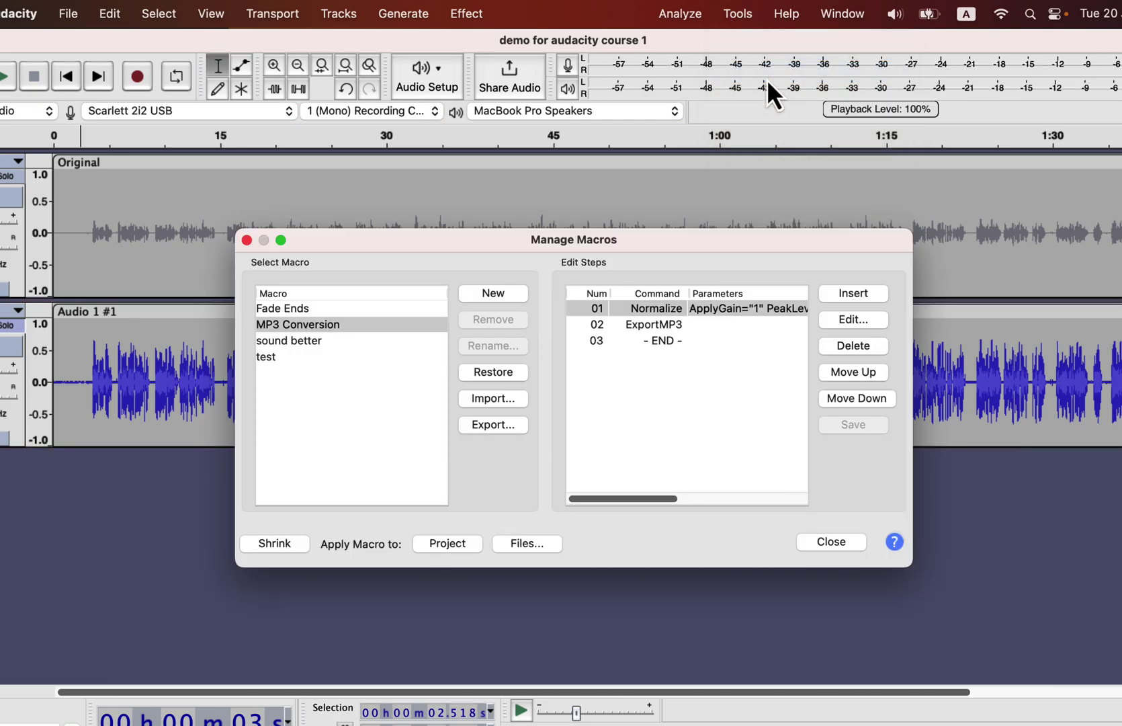
pyautogui.click(485, 400)
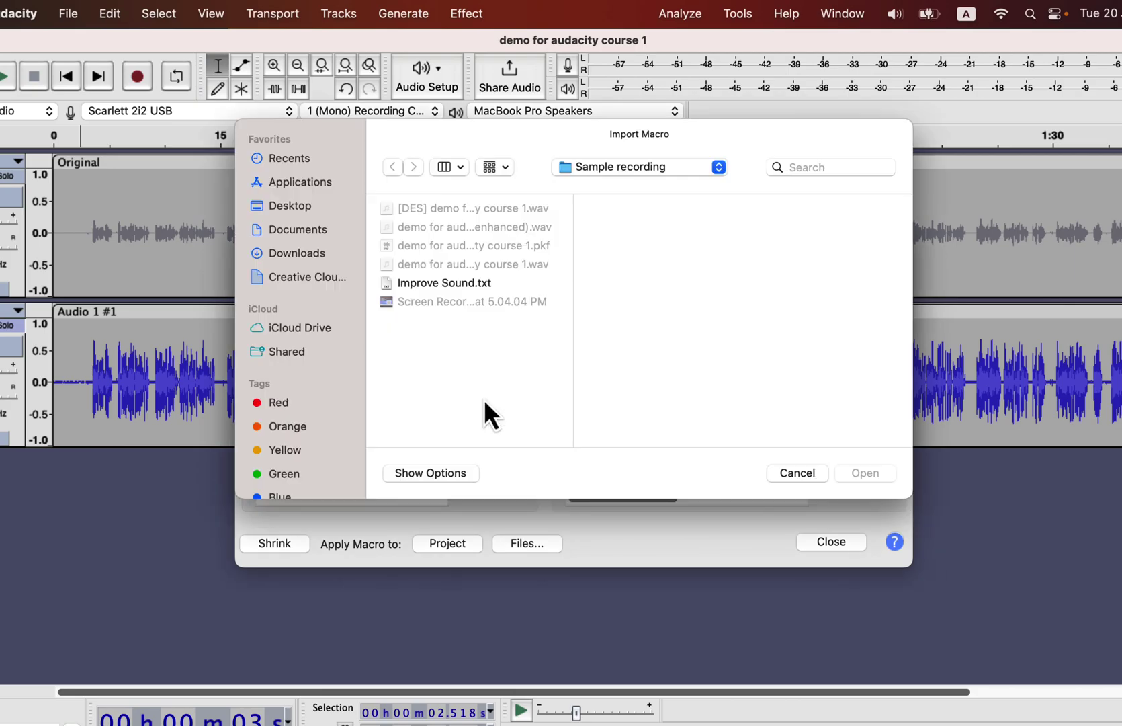
pyautogui.click(447, 283)
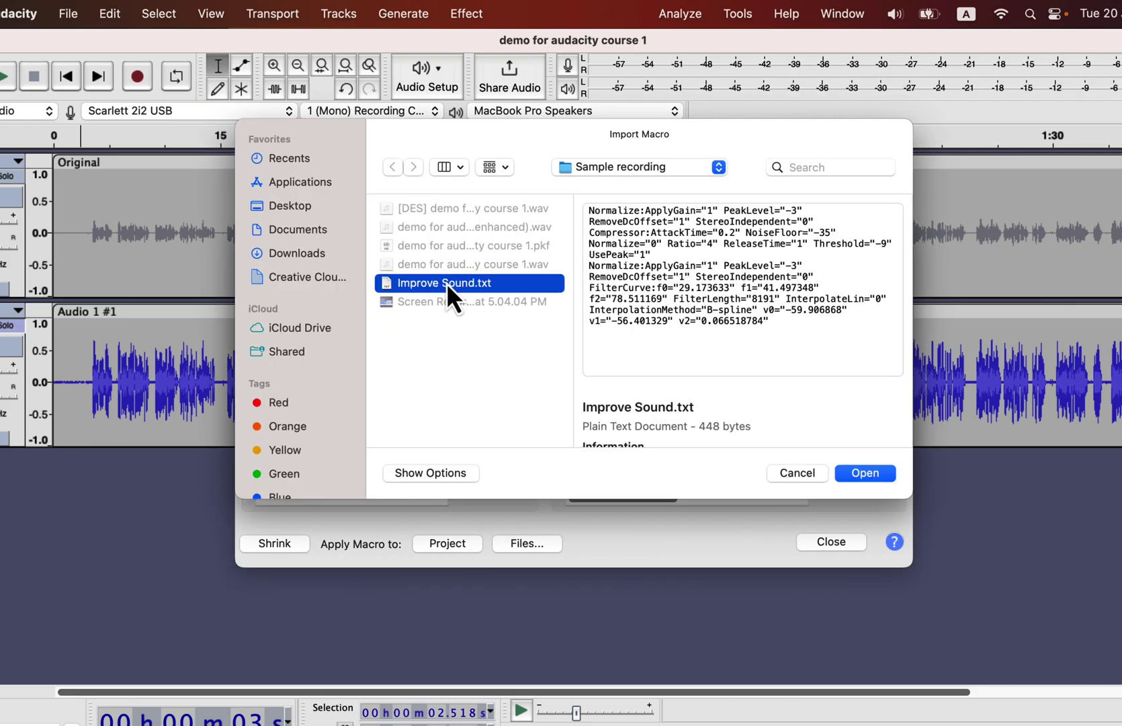
pyautogui.click(864, 474)
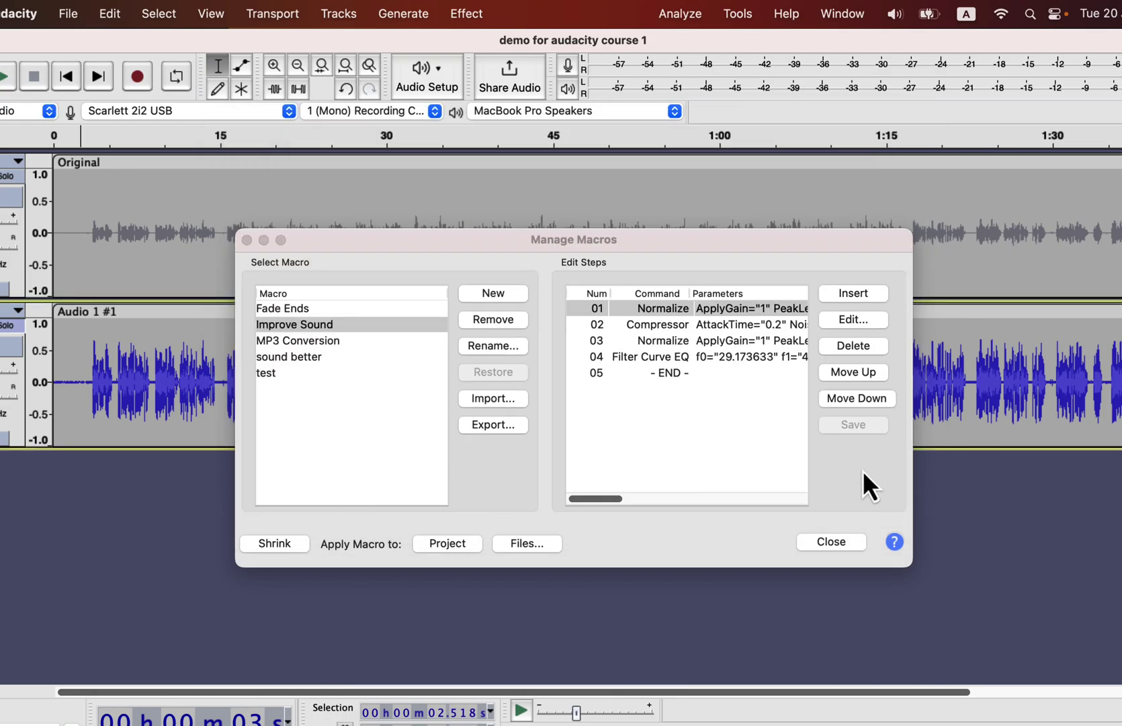
pyautogui.click(825, 541)
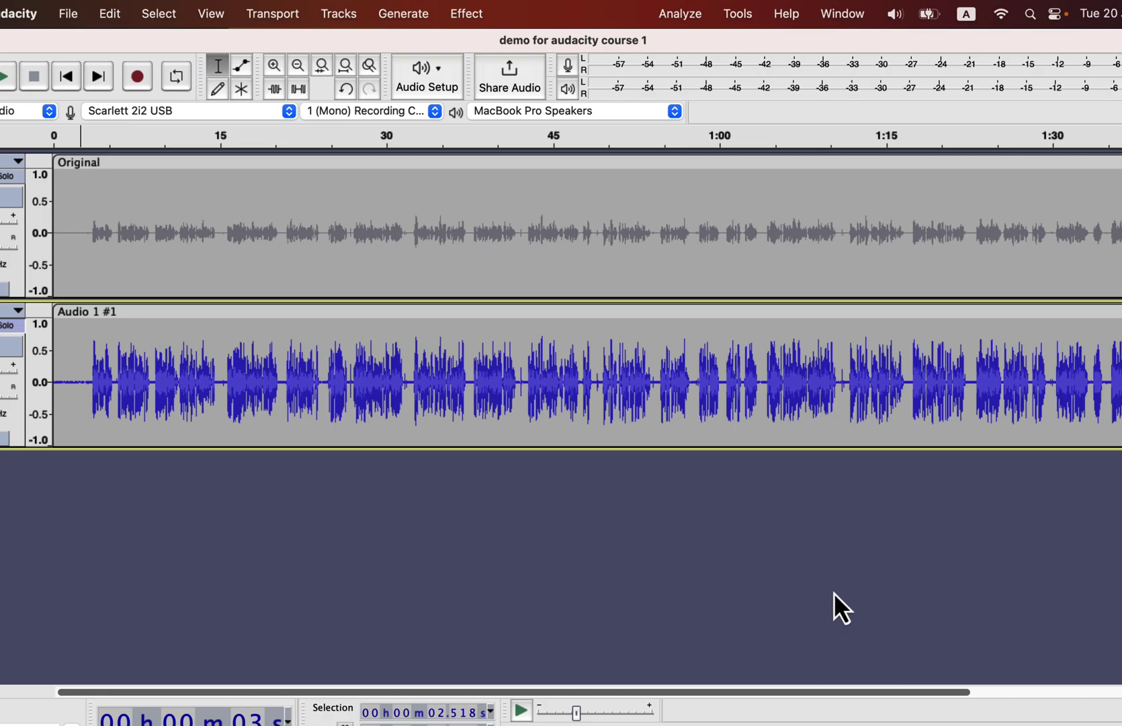
pyautogui.click(743, 18)
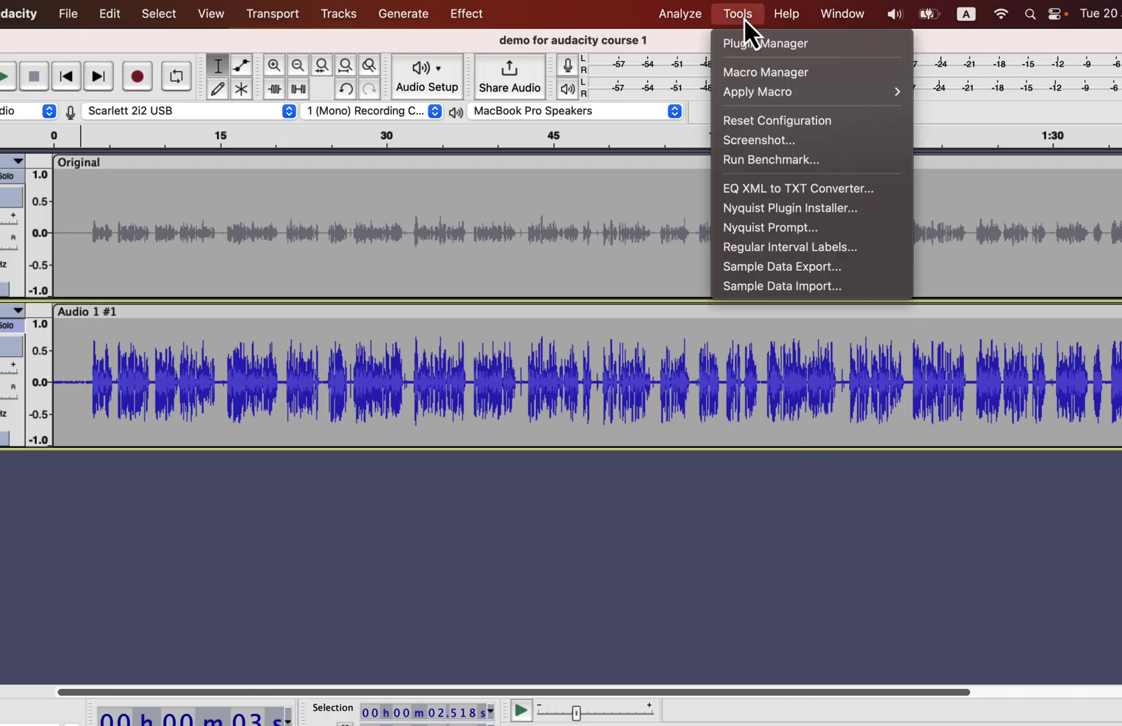
pyautogui.moveTo(739, 96)
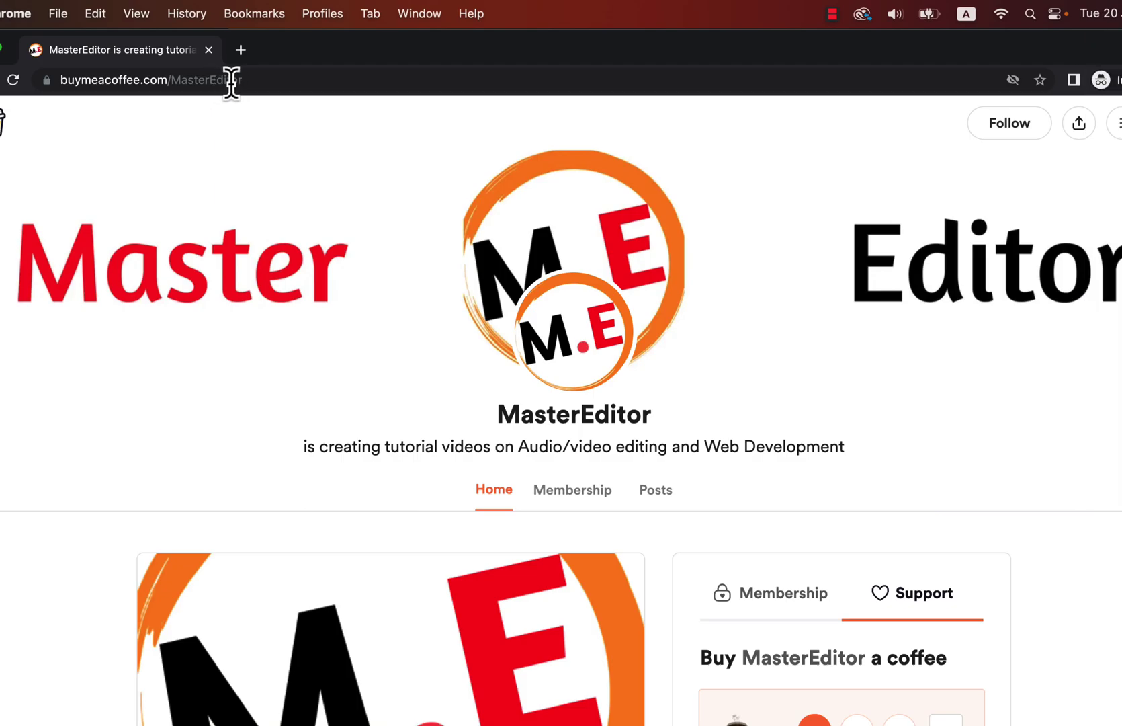
# In the Support panel, try 3 and 5 coffees, then settle on one $5 coffee.
pyautogui.scroll(-3, 718, 486)
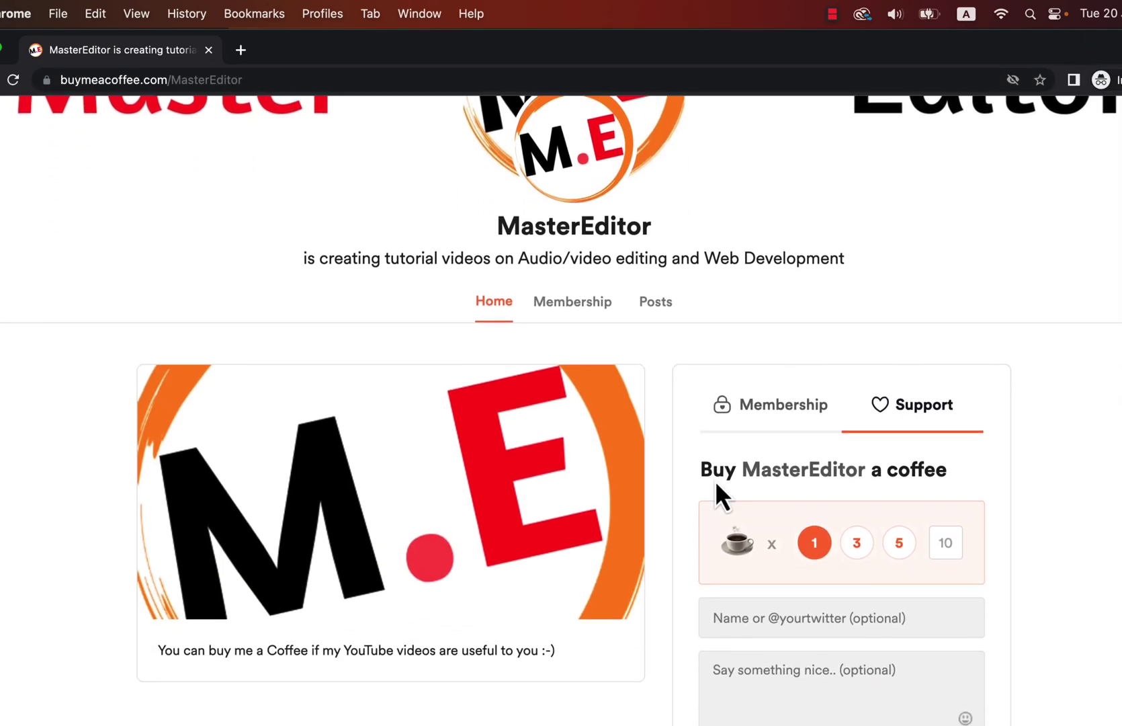
pyautogui.scroll(-2, 716, 480)
pyautogui.click(814, 403)
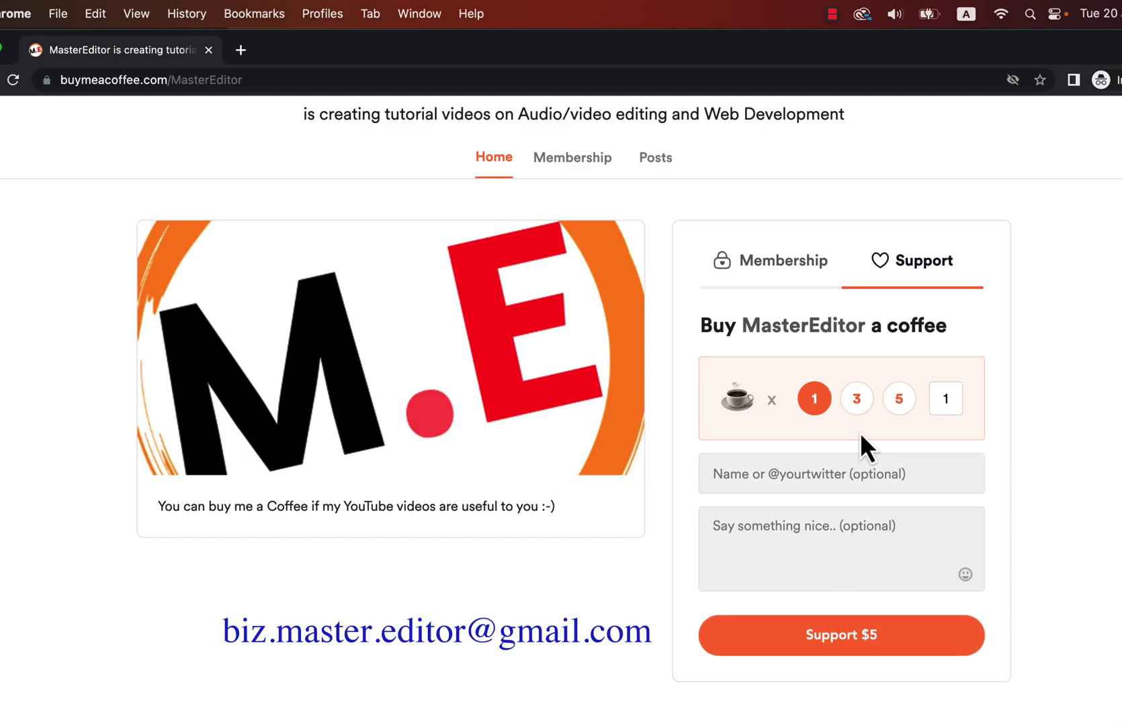
pyautogui.click(861, 413)
pyautogui.click(902, 403)
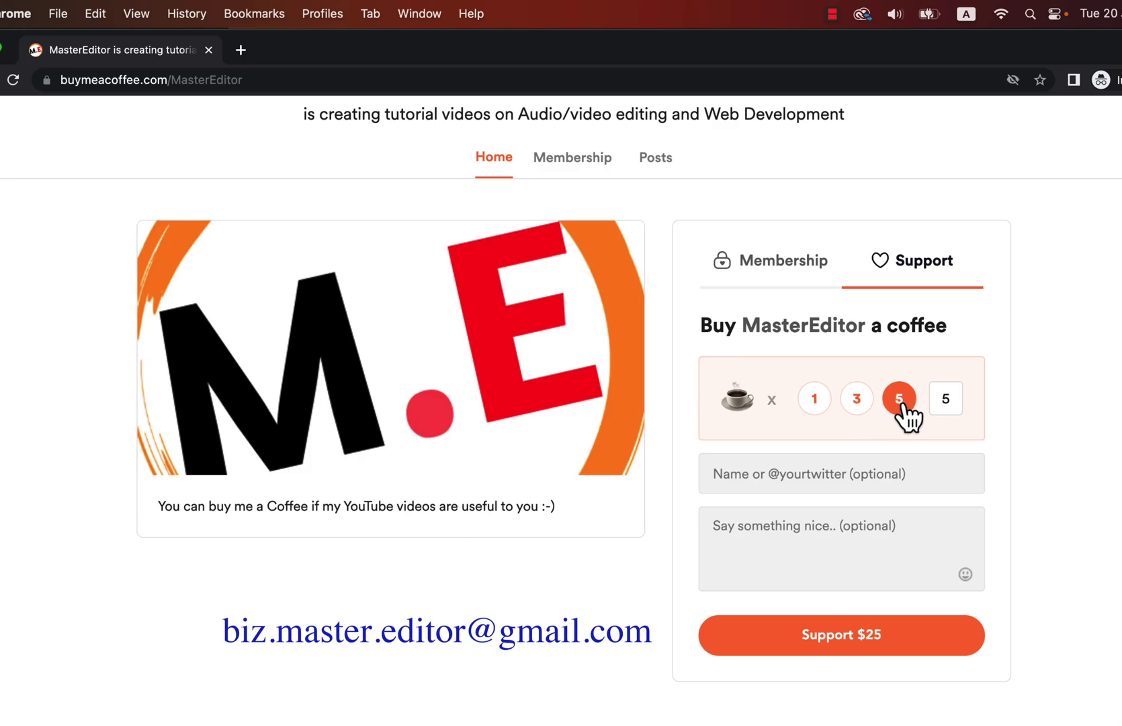
pyautogui.click(856, 398)
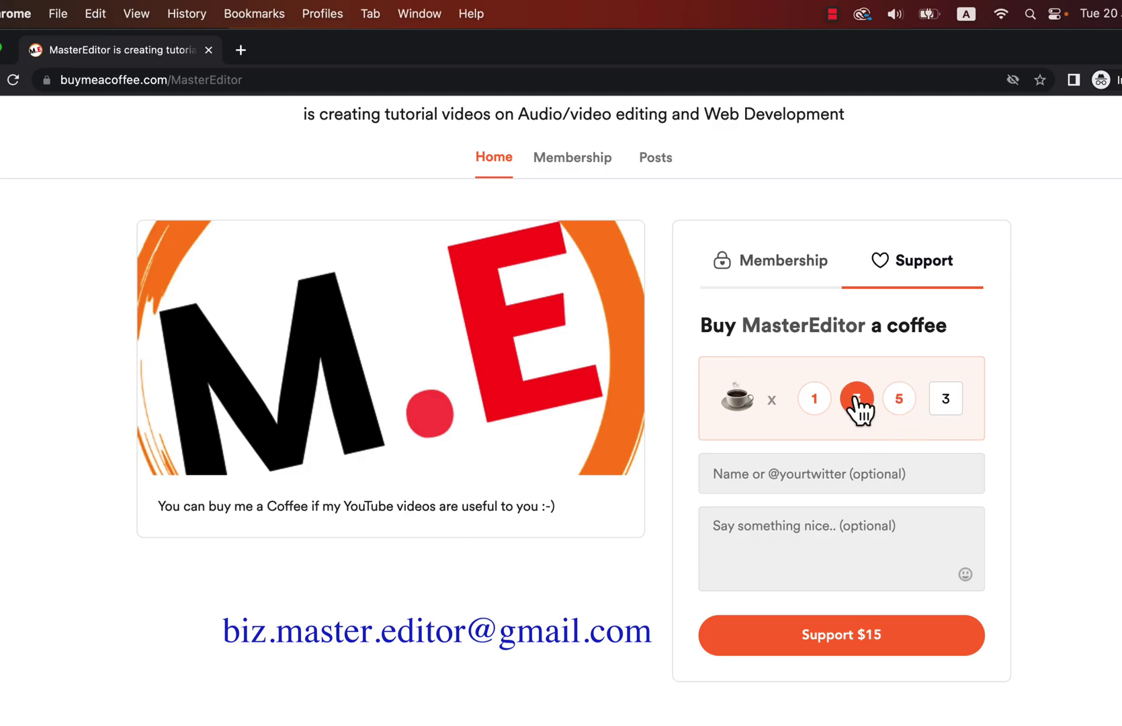
pyautogui.click(816, 399)
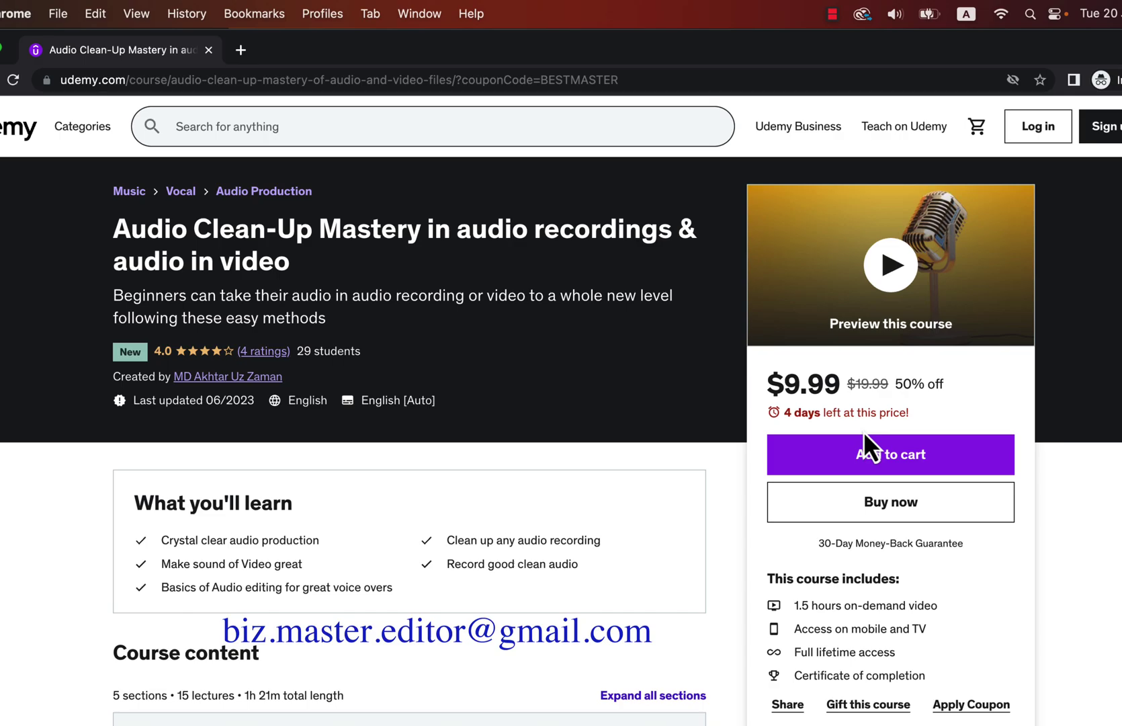
pyautogui.scroll(-5, 718, 476)
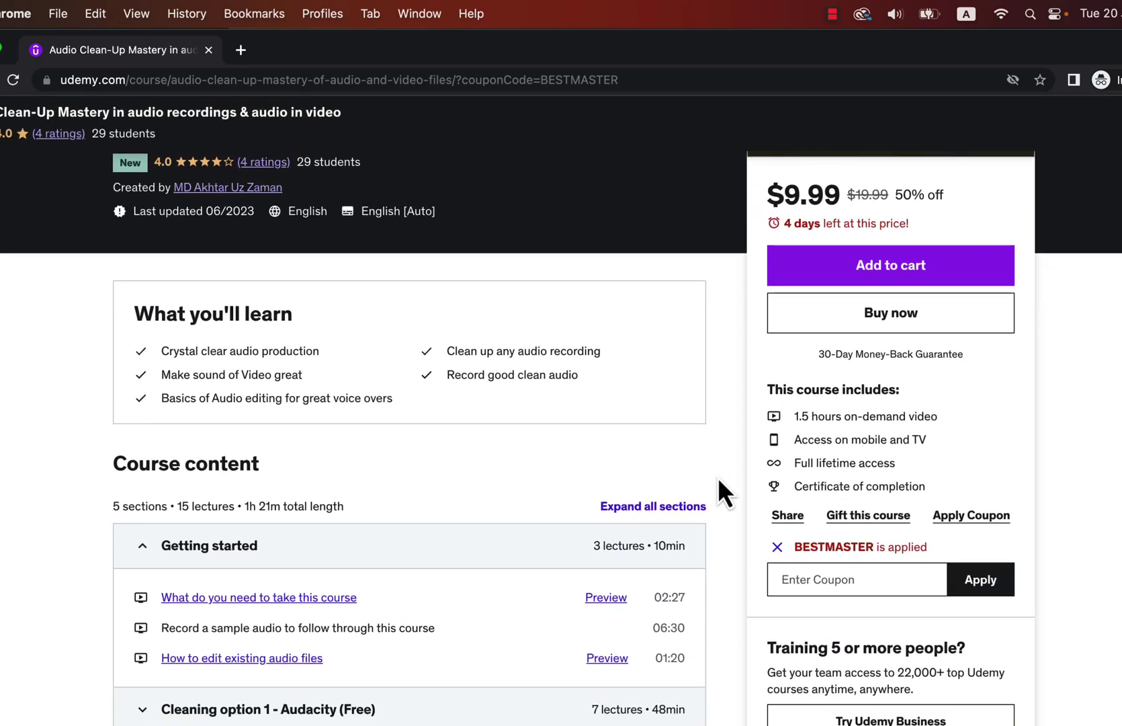